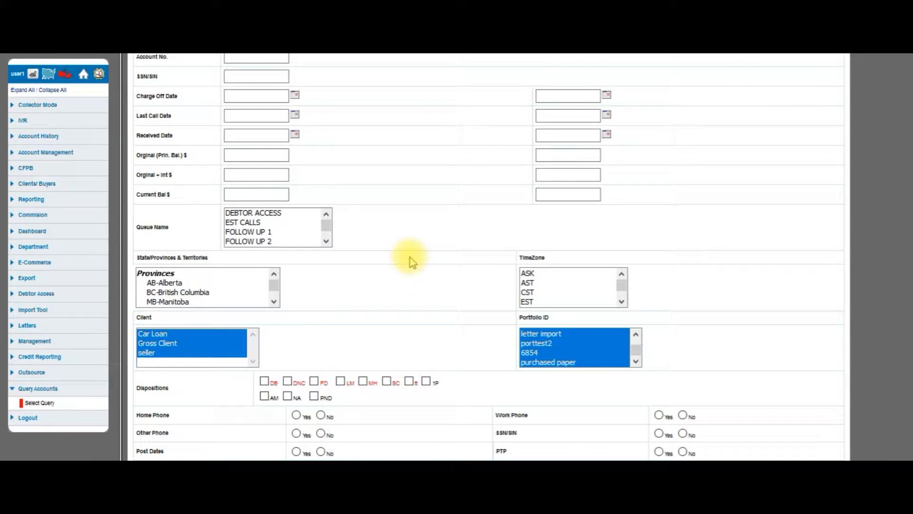
# Run the account query with the selected clients and portfolios, and submit the returned accounts for the Dial action.
pyautogui.scroll(-1, 410, 257)
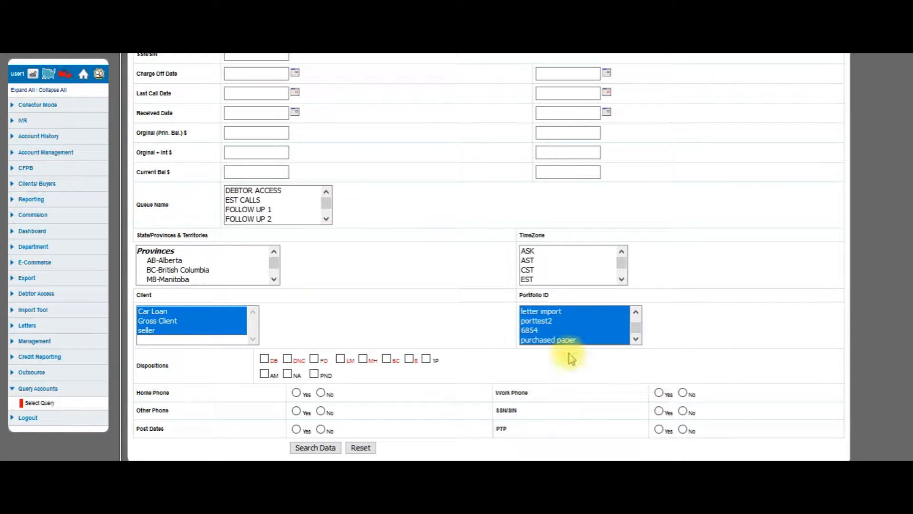
pyautogui.click(330, 447)
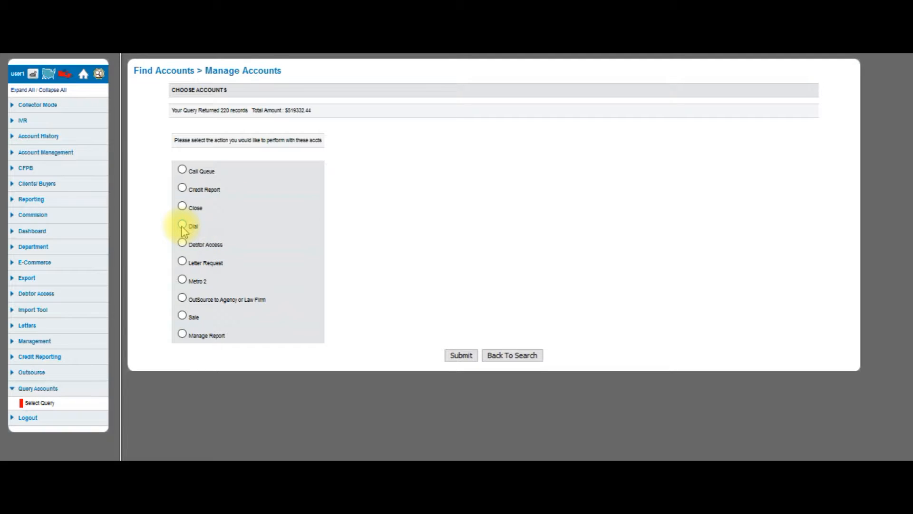
pyautogui.click(183, 227)
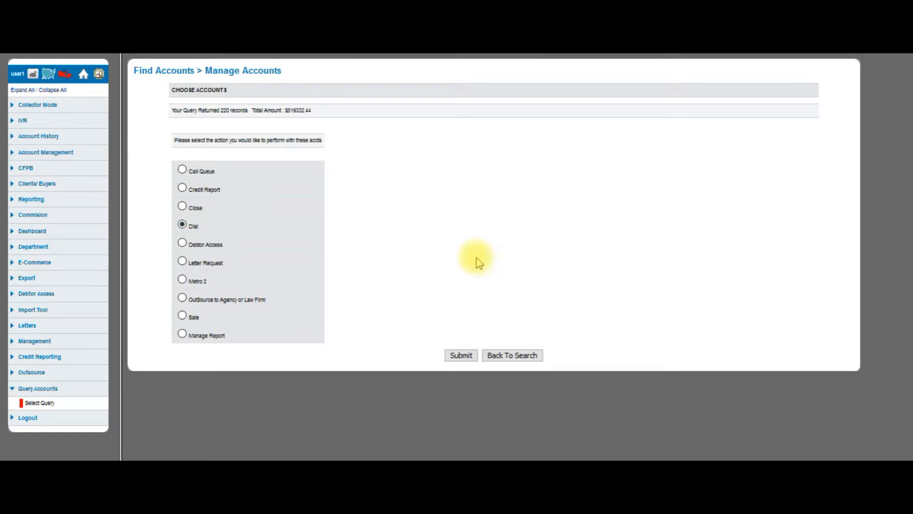
pyautogui.click(461, 355)
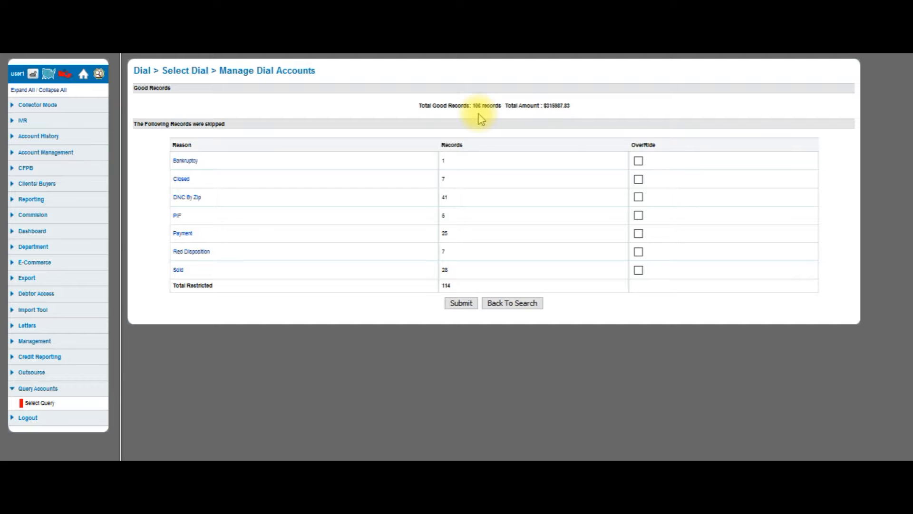
# Submit the good records without overriding any skip reason and look through the resulting list of dial accounts.
pyautogui.click(460, 303)
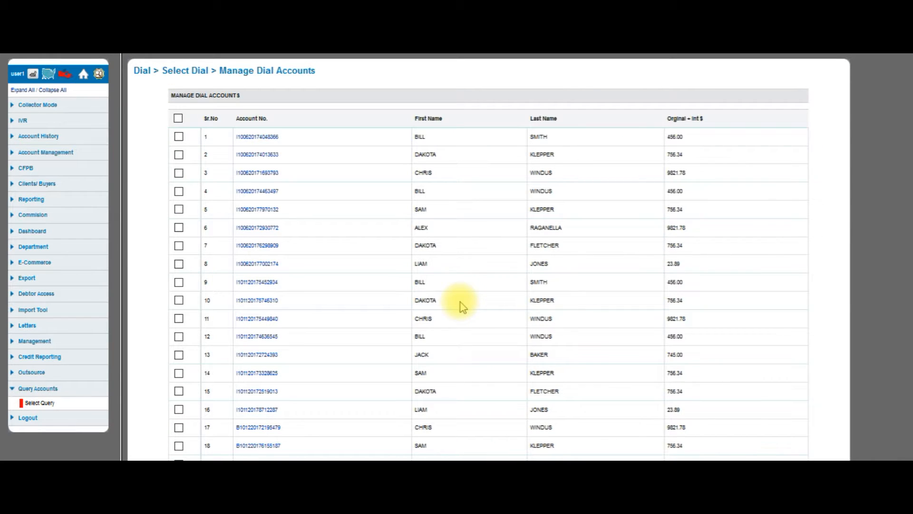
pyautogui.scroll(-2, 449, 245)
pyautogui.scroll(-4, 450, 245)
pyautogui.scroll(5, 449, 245)
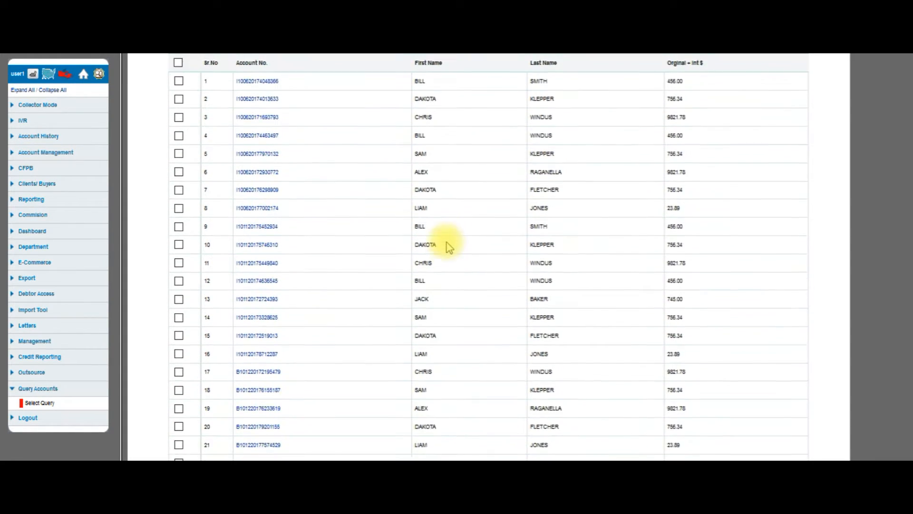
pyautogui.scroll(2, 450, 245)
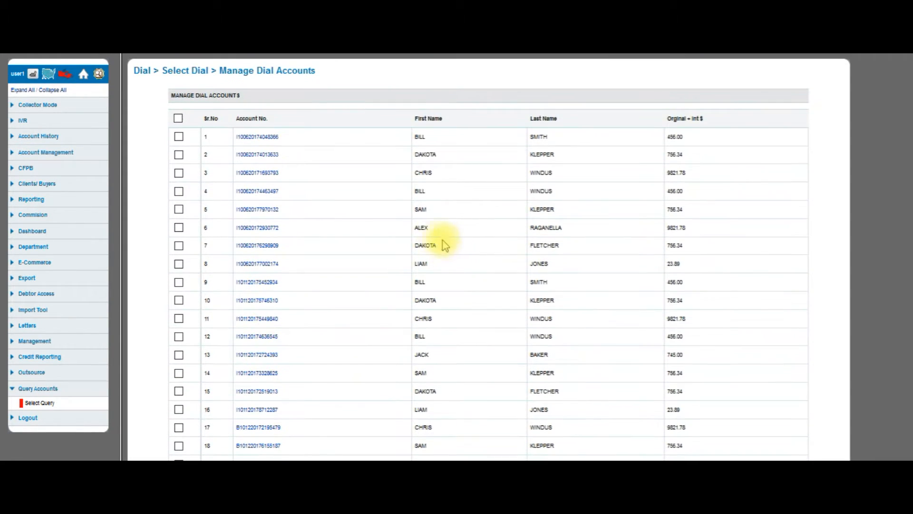
# Select only the first ten accounts in the Manage Dial Accounts list, clearing any select-all choice.
pyautogui.click(178, 118)
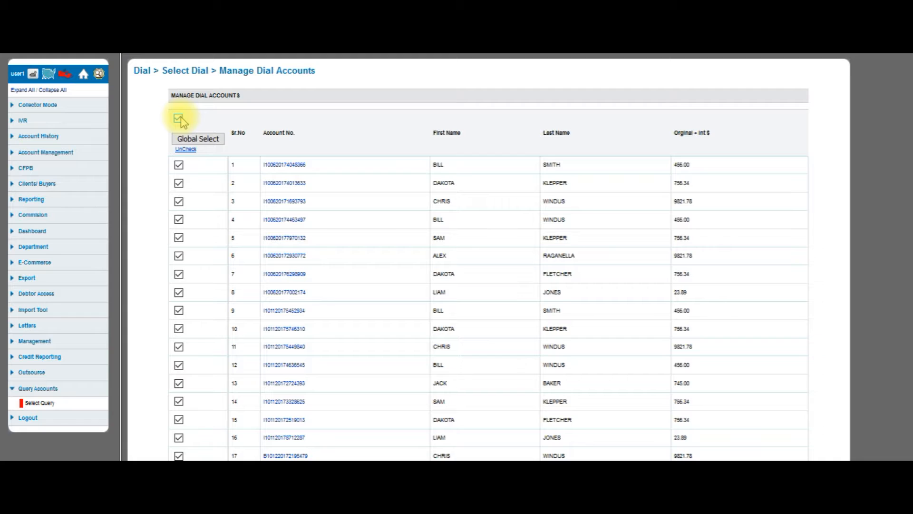
pyautogui.click(185, 149)
pyautogui.click(179, 144)
pyautogui.click(179, 162)
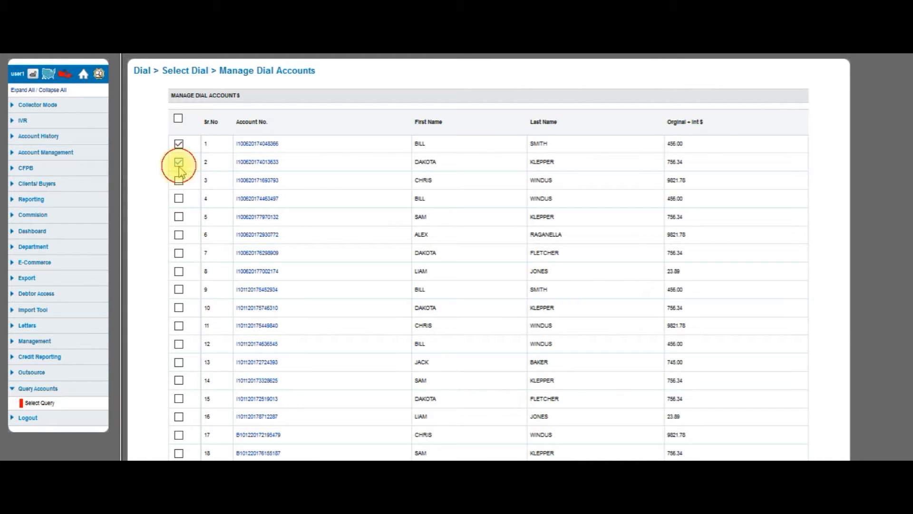
pyautogui.click(179, 180)
pyautogui.click(179, 198)
pyautogui.click(179, 217)
pyautogui.click(179, 235)
pyautogui.click(178, 252)
pyautogui.click(178, 271)
pyautogui.click(179, 289)
pyautogui.click(179, 308)
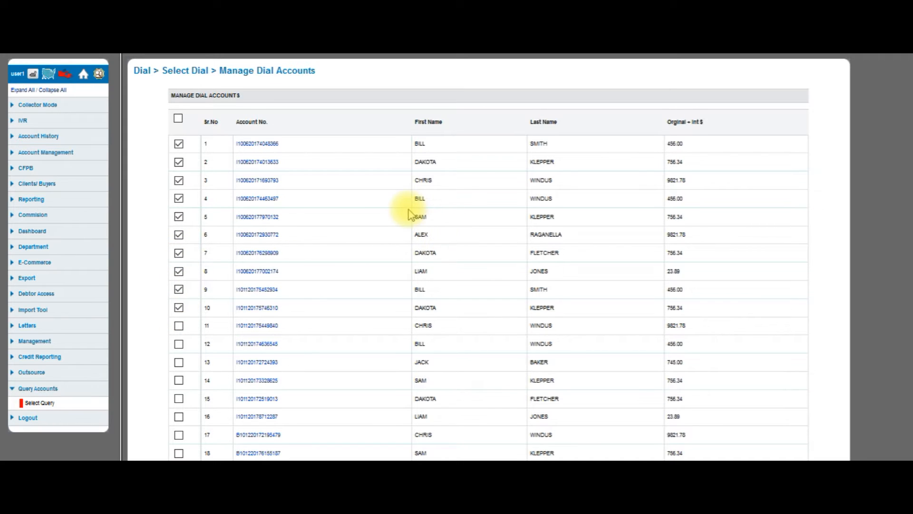
# Assign the selected accounts to dial and globally approve all requests in the dial review.
pyautogui.scroll(-4, 408, 210)
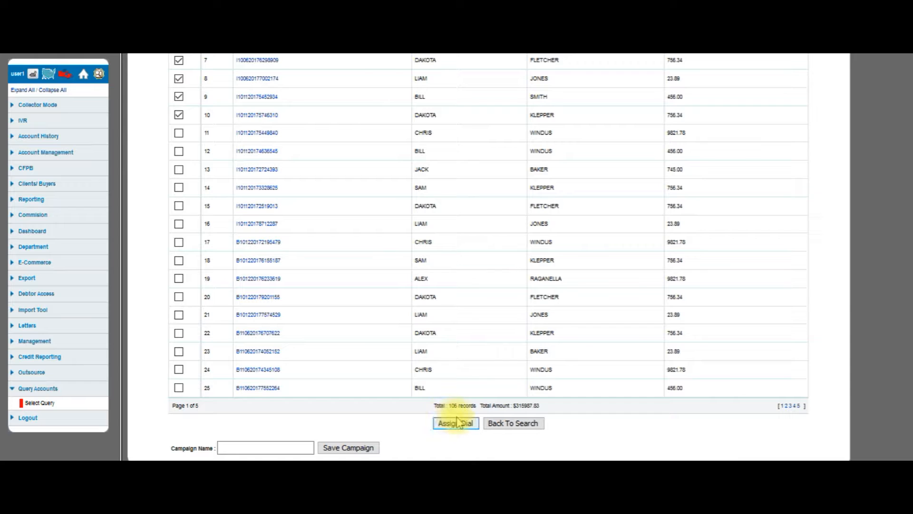
pyautogui.click(460, 425)
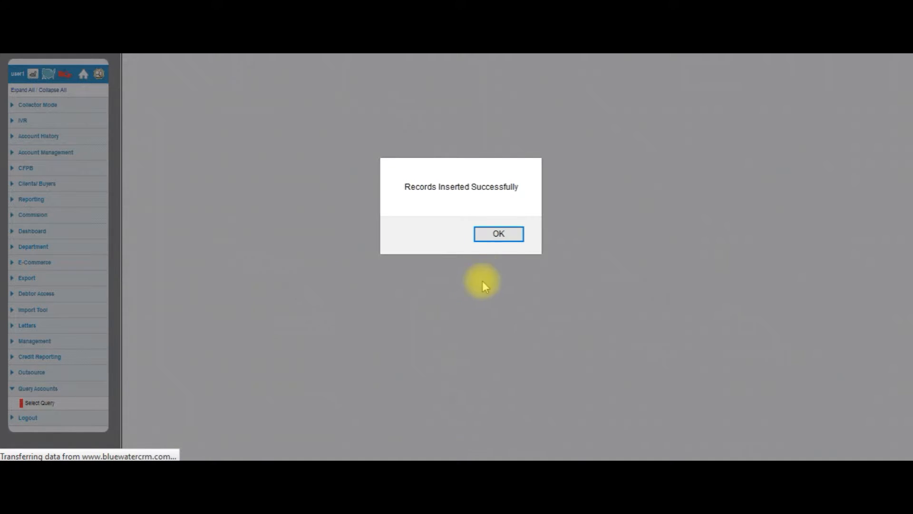
pyautogui.click(496, 234)
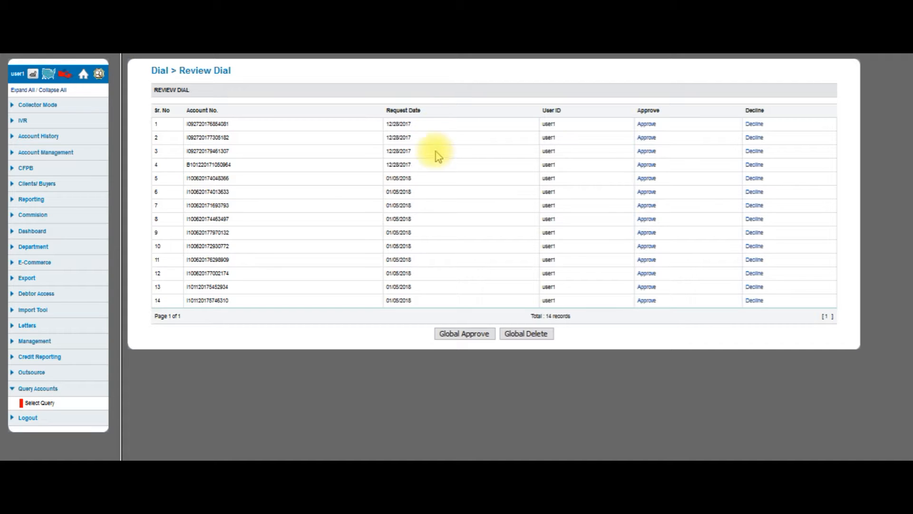
pyautogui.click(467, 333)
pyautogui.click(451, 233)
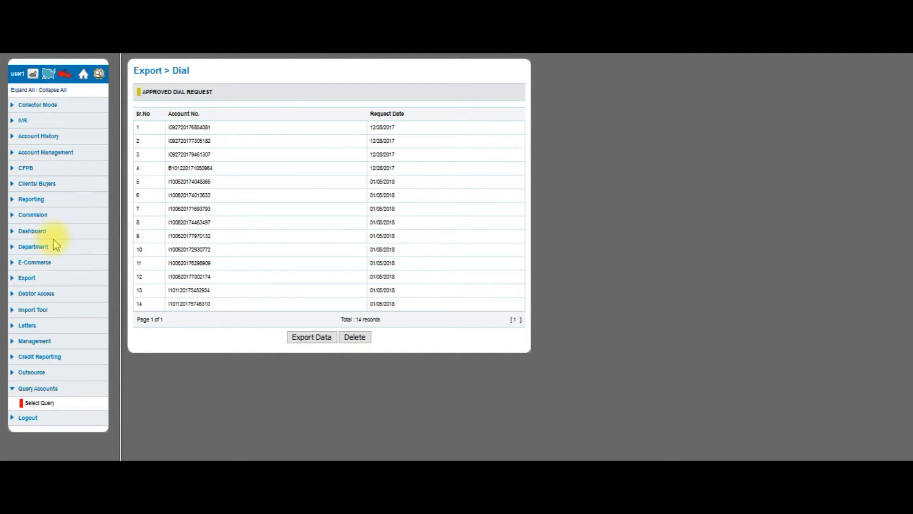
# Export the approved dial requests for the Global Connect dialer as a CSV list and open the file with Microsoft Excel.
pyautogui.click(22, 281)
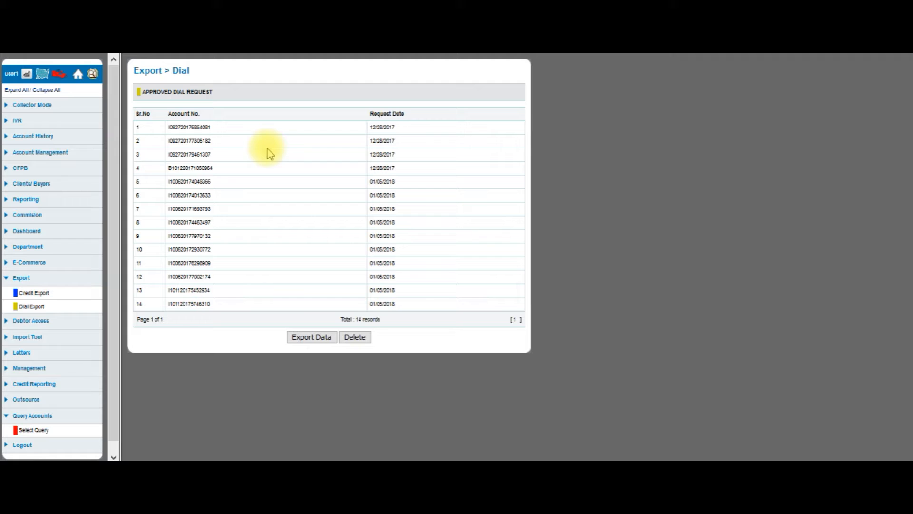
pyautogui.click(305, 337)
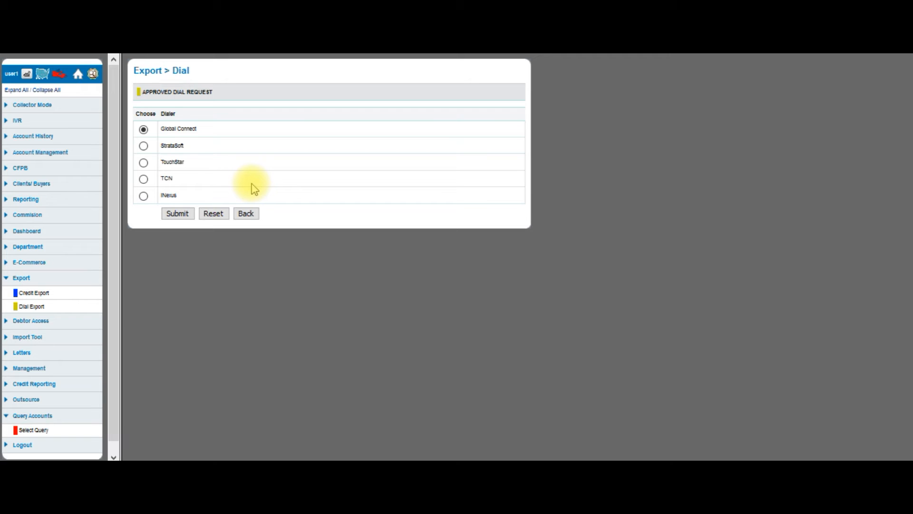
pyautogui.click(178, 214)
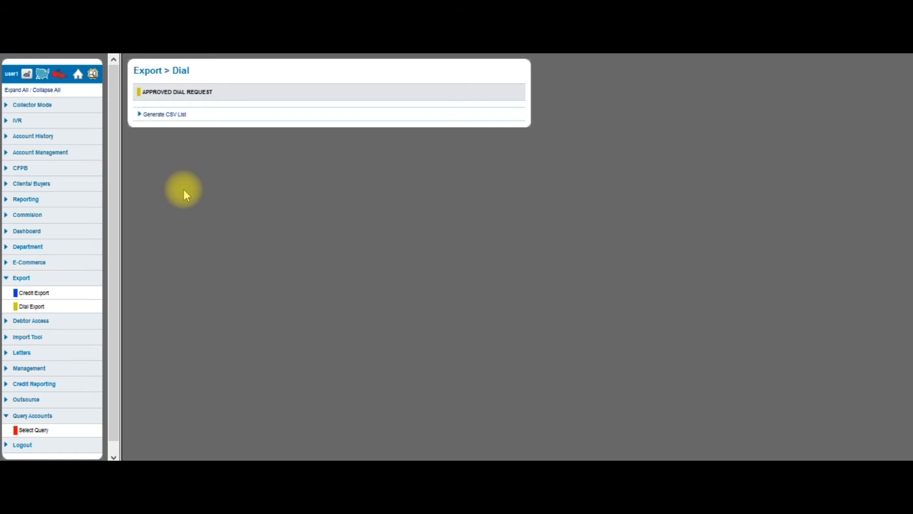
pyautogui.click(177, 113)
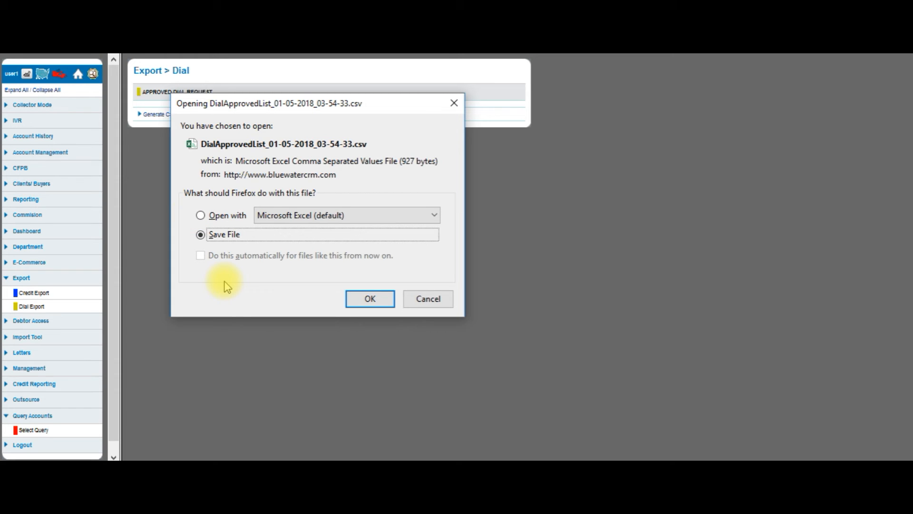
pyautogui.click(220, 215)
pyautogui.click(365, 298)
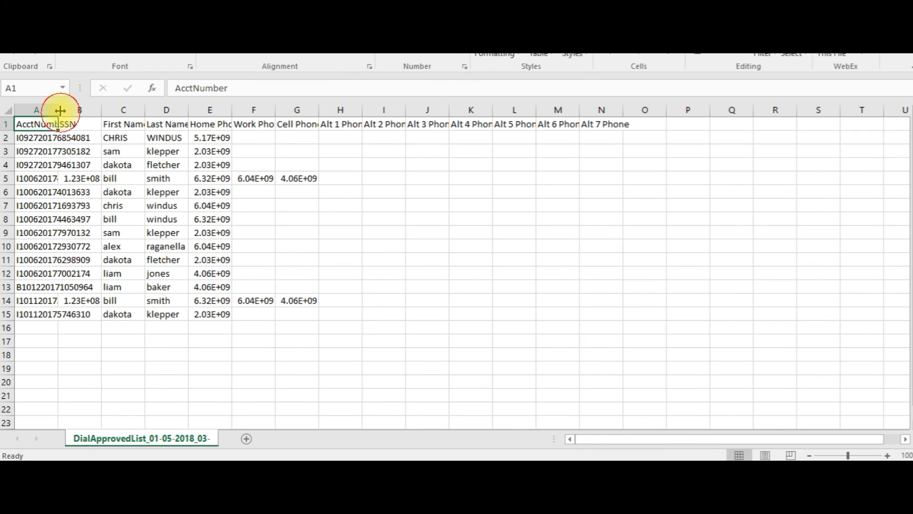
# Fit the account number, SSN, home, work and cell phone columns to their contents for reading, and close the file without saving.
pyautogui.doubleClick(58, 110)
pyautogui.doubleClick(184, 111)
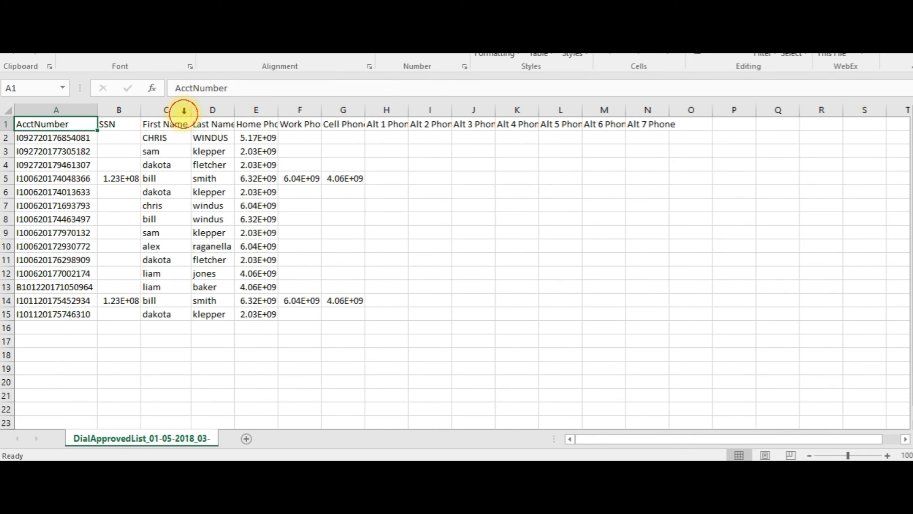
pyautogui.doubleClick(279, 110)
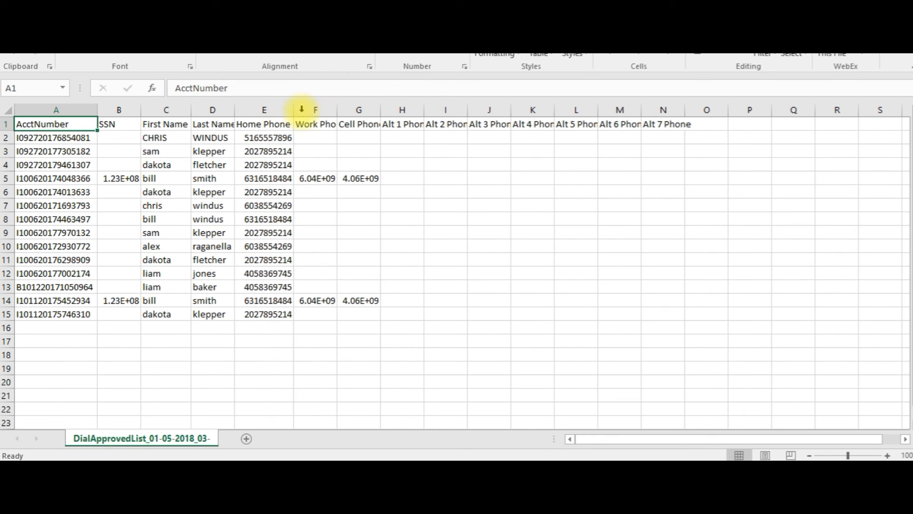
pyautogui.doubleClick(339, 111)
pyautogui.doubleClick(393, 110)
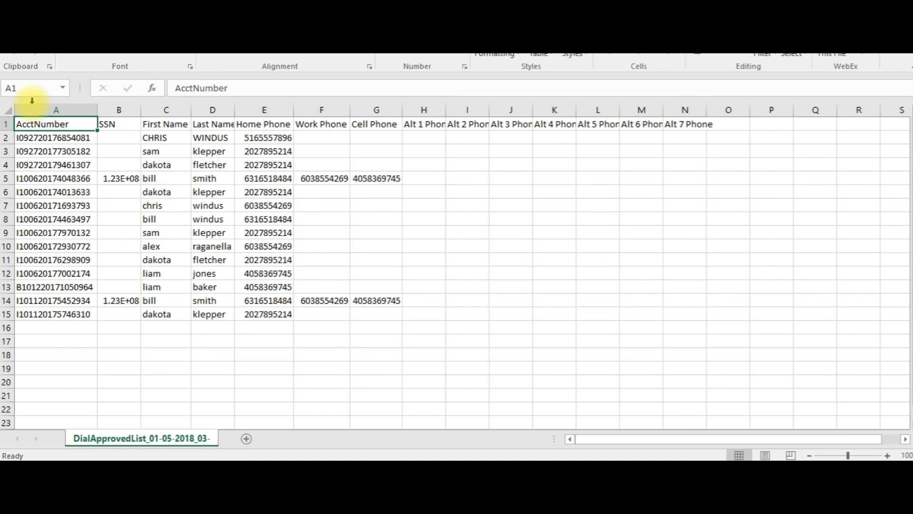
pyautogui.doubleClick(140, 111)
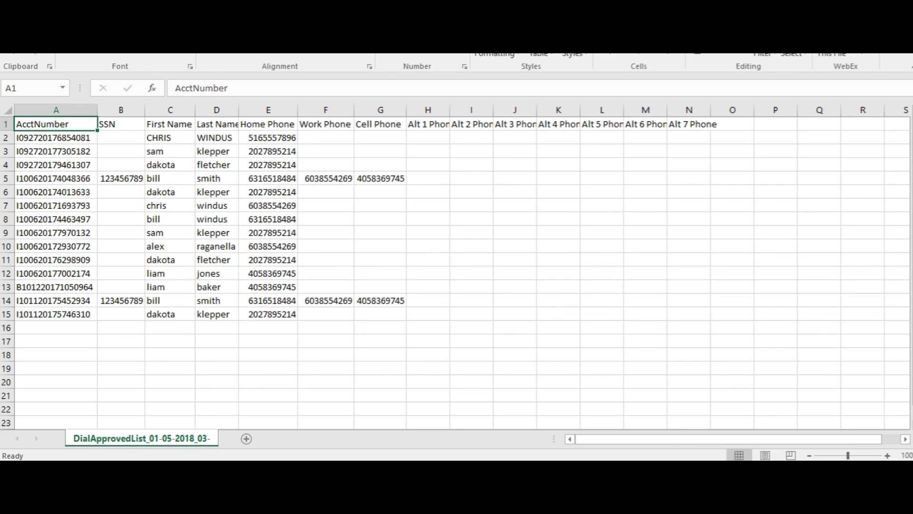
pyautogui.click(903, 56)
pyautogui.click(463, 238)
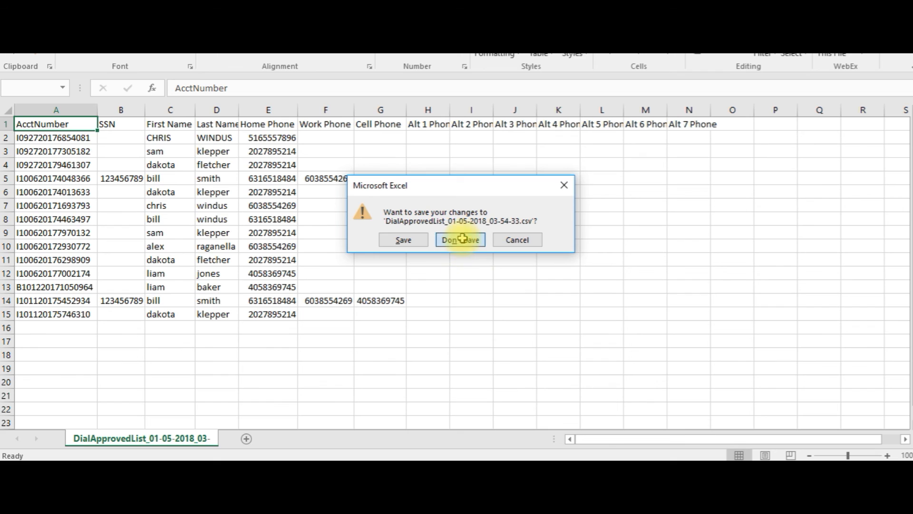